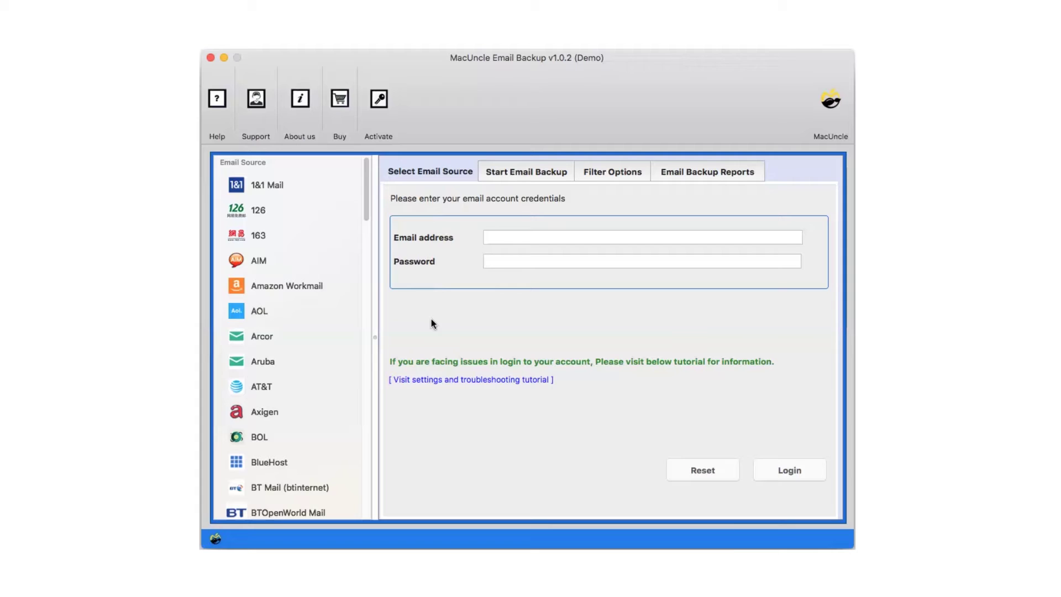
left_click_drag(367, 211, 367, 336)
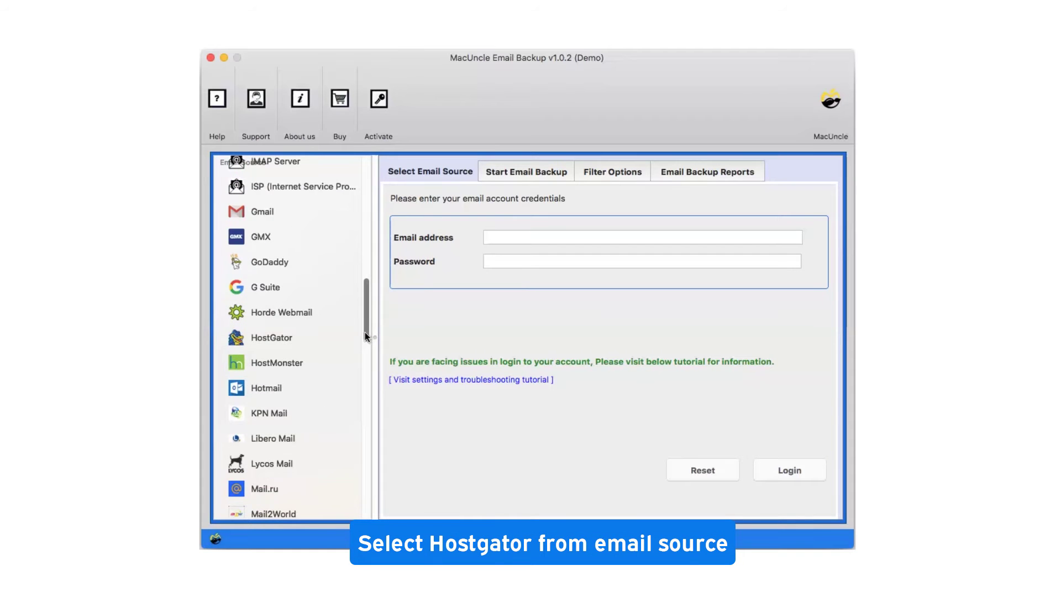
Pick HostGator as the email source and enter its account address and password.
left_click(282, 336)
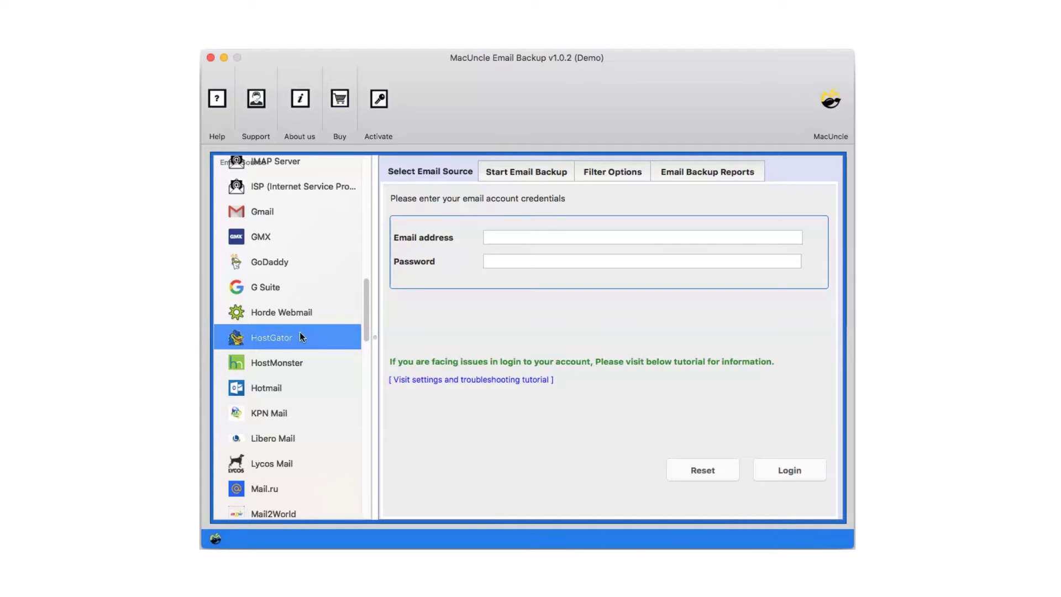
left_click(489, 239)
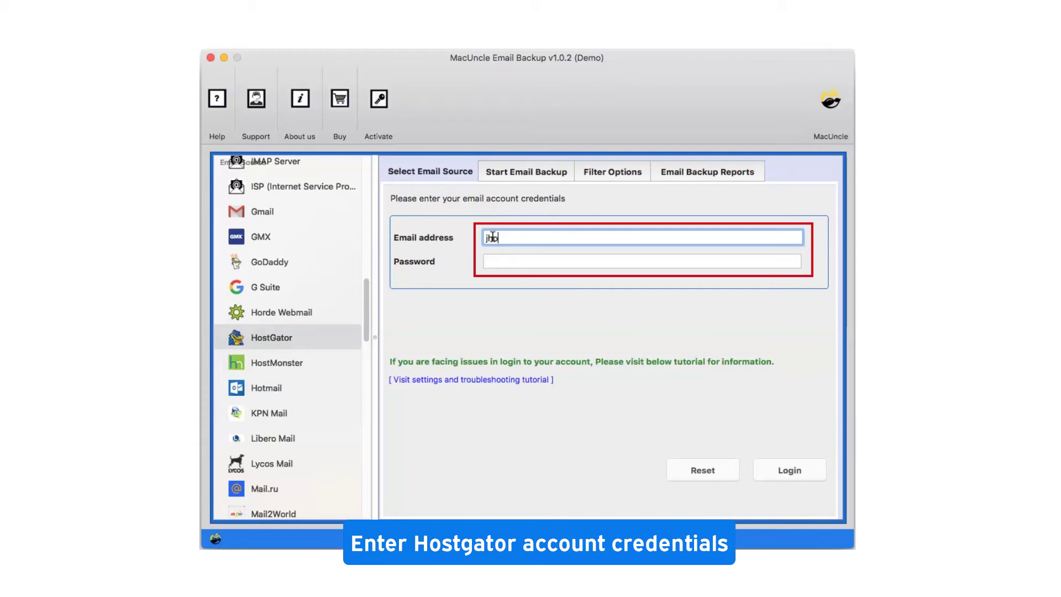
left_click(493, 261)
type("••••")
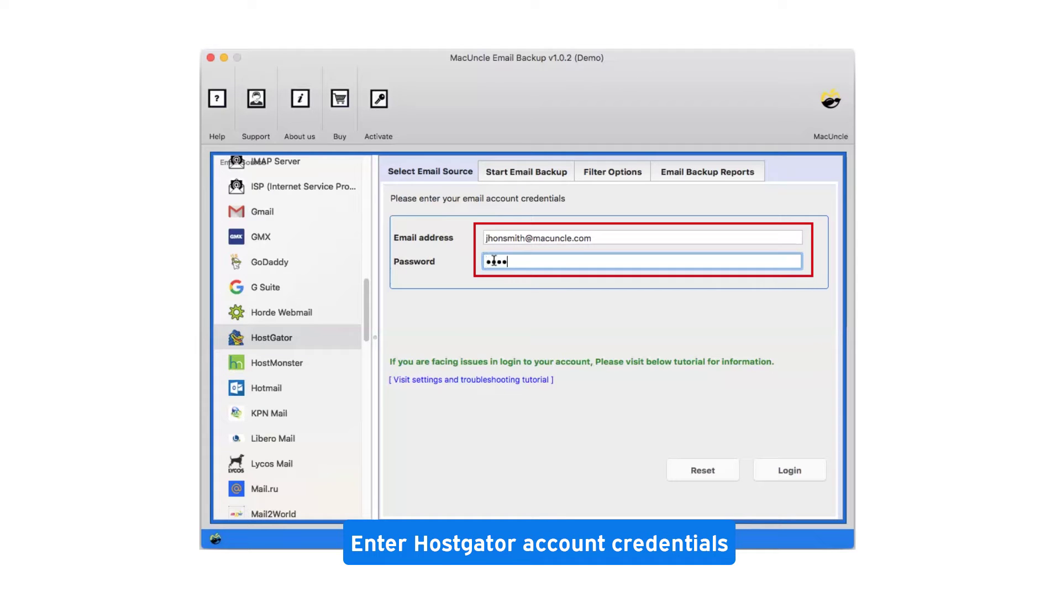
type("•••••••••••")
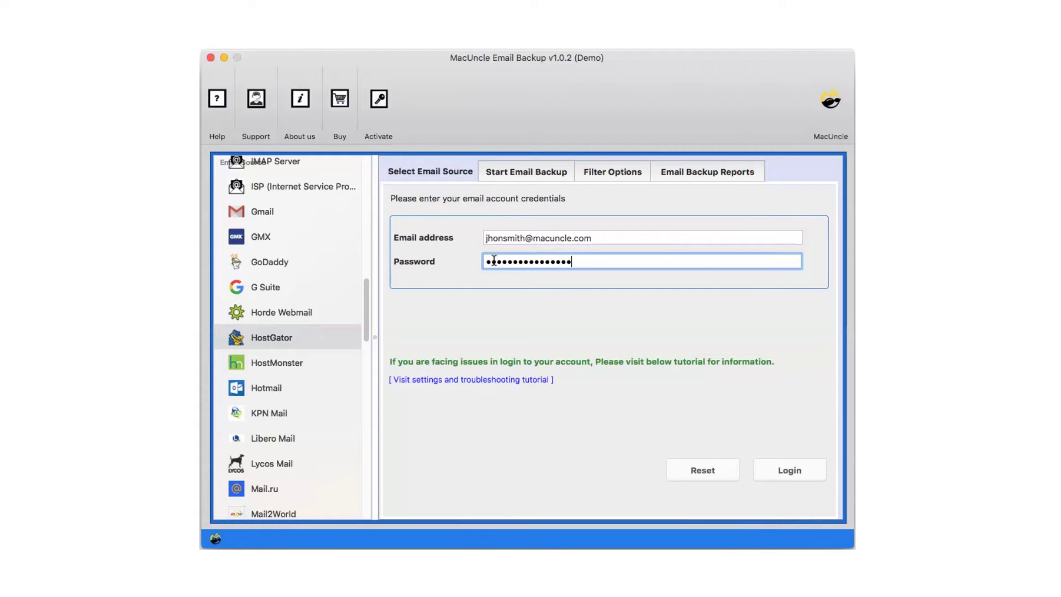
Log in to HostGator and select only the Archive, Inbox and Trash folders for backup.
left_click(789, 469)
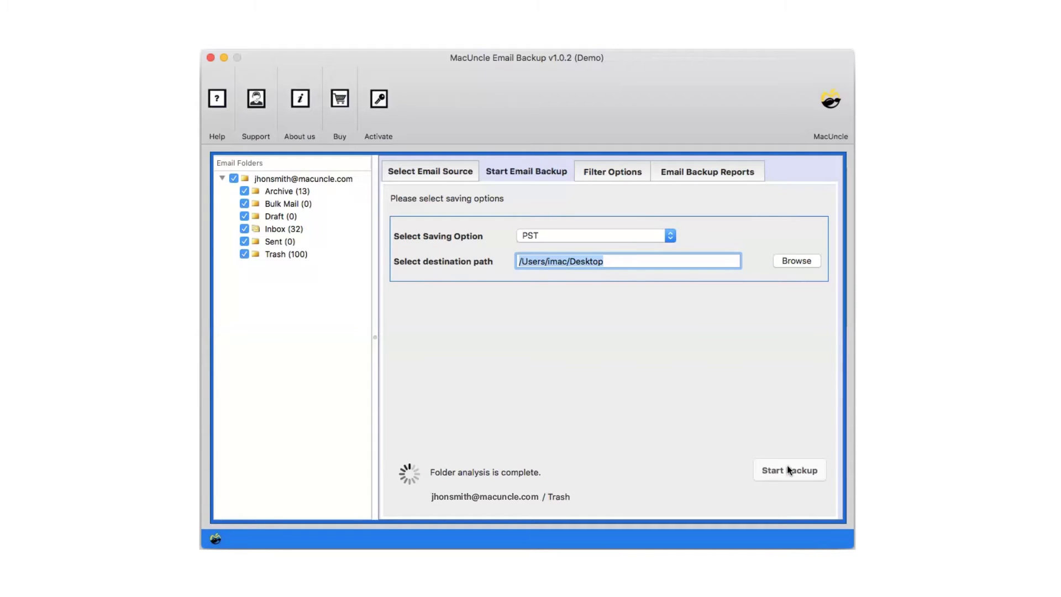
left_click(235, 178)
left_click(244, 191)
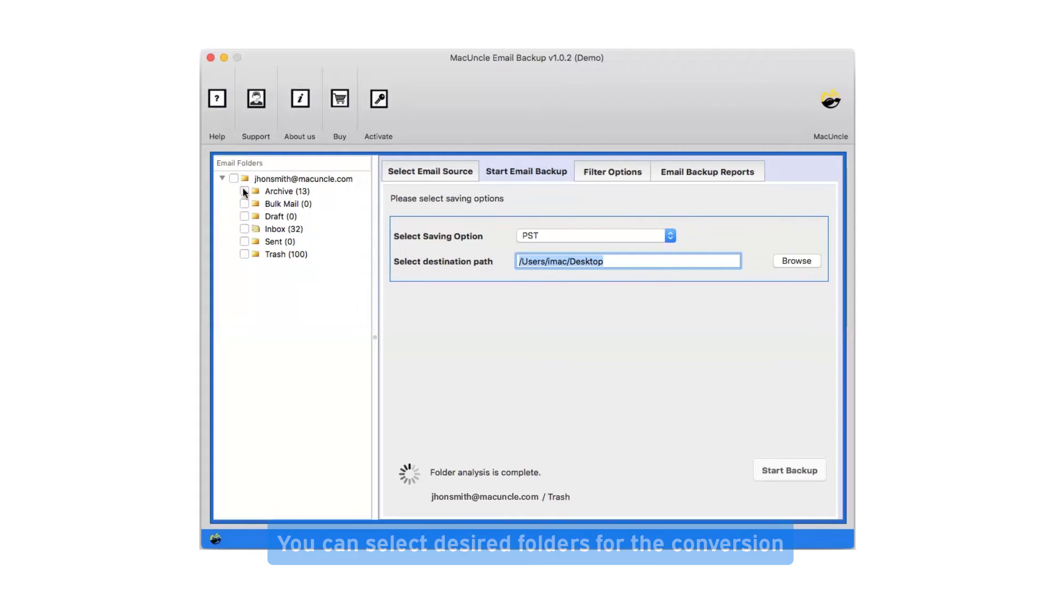
left_click(243, 254)
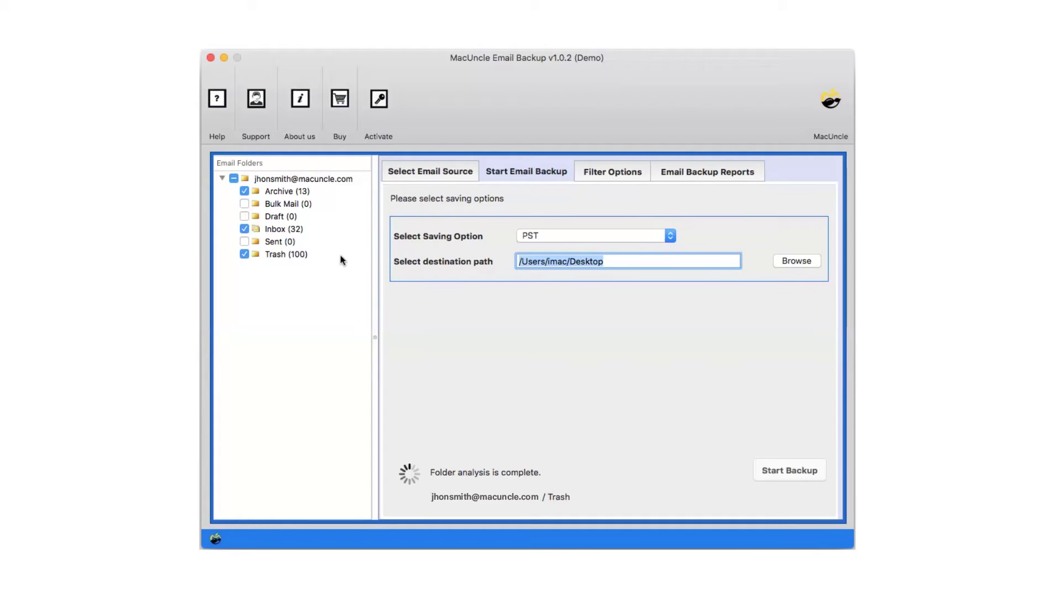
left_click(671, 236)
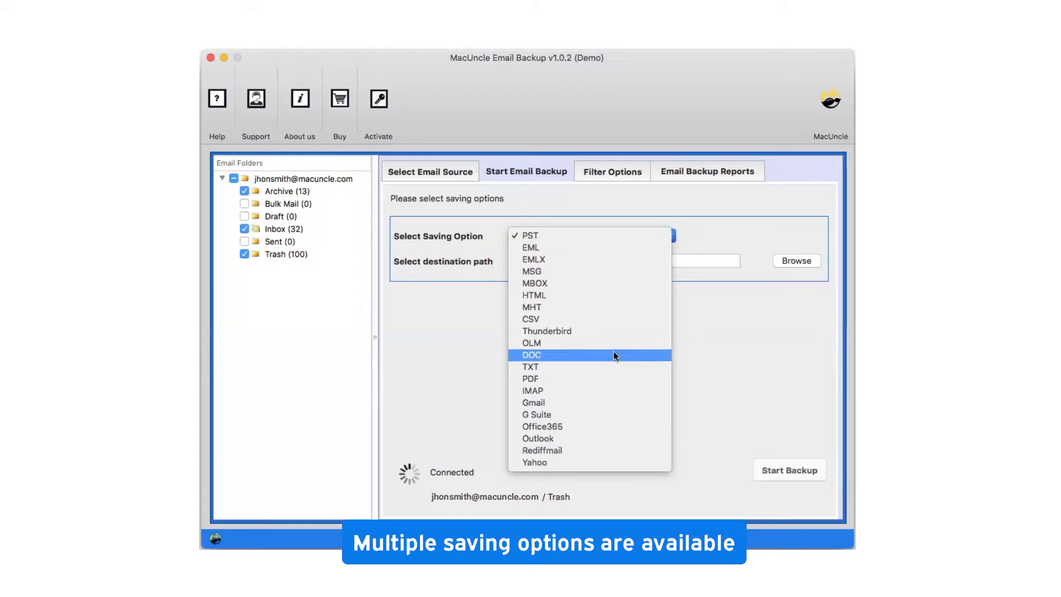
Choose Yahoo as the saving destination and enter the Yahoo address and app password.
left_click(587, 459)
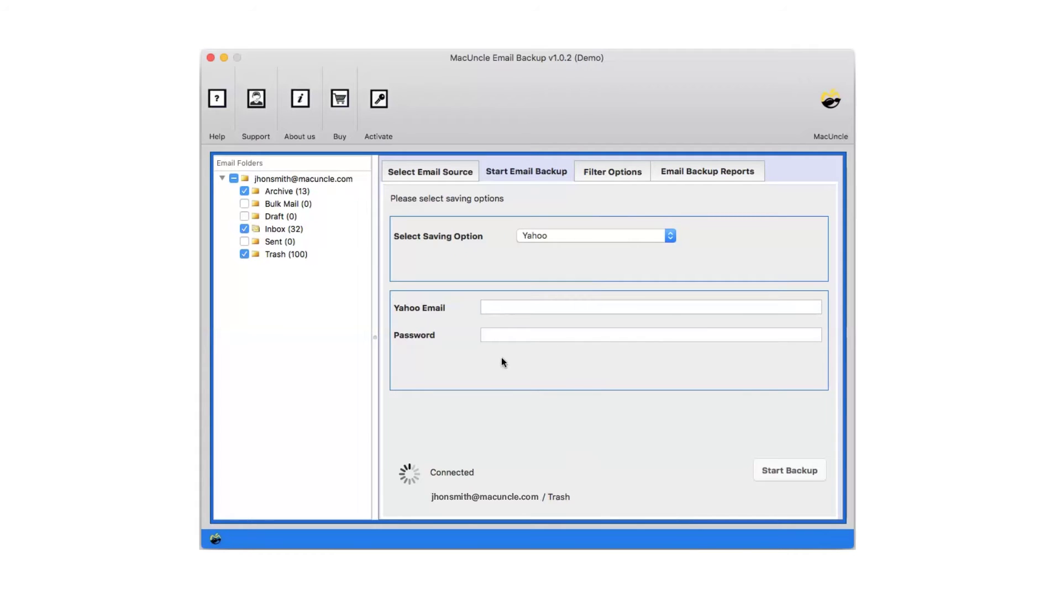
left_click(485, 307)
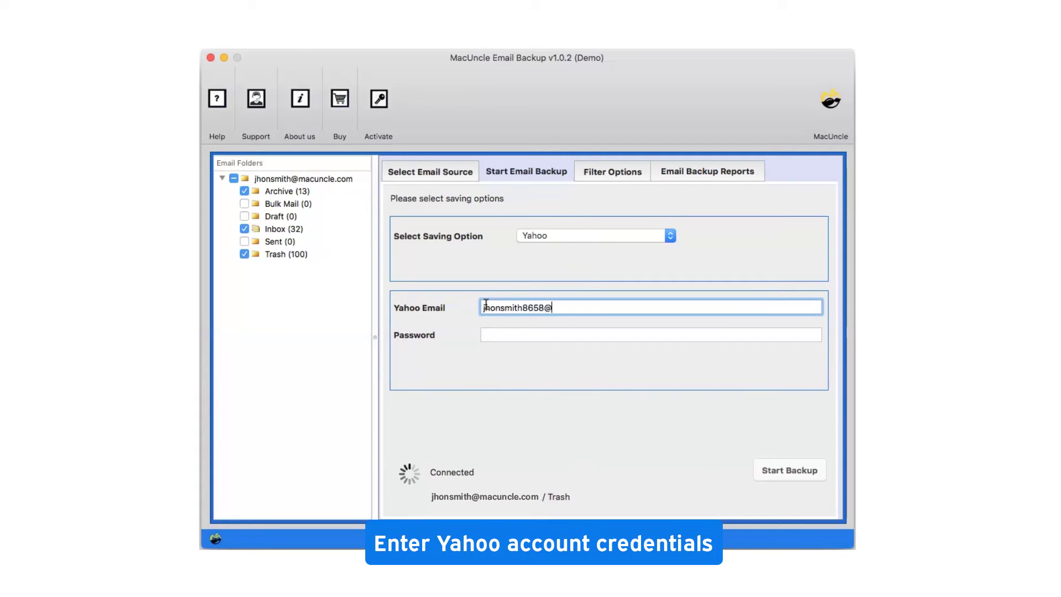
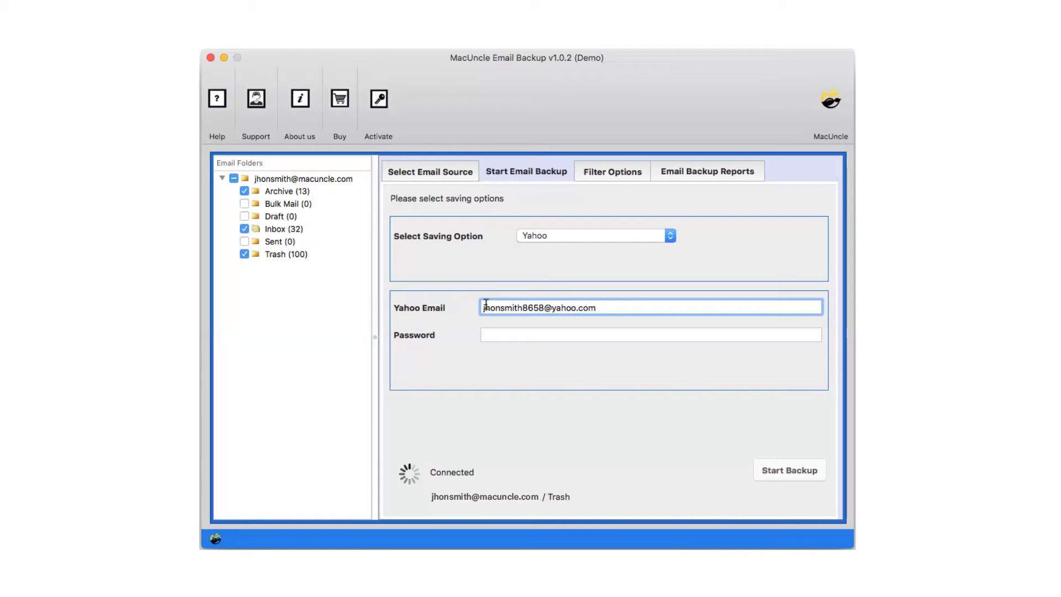
left_click(489, 334)
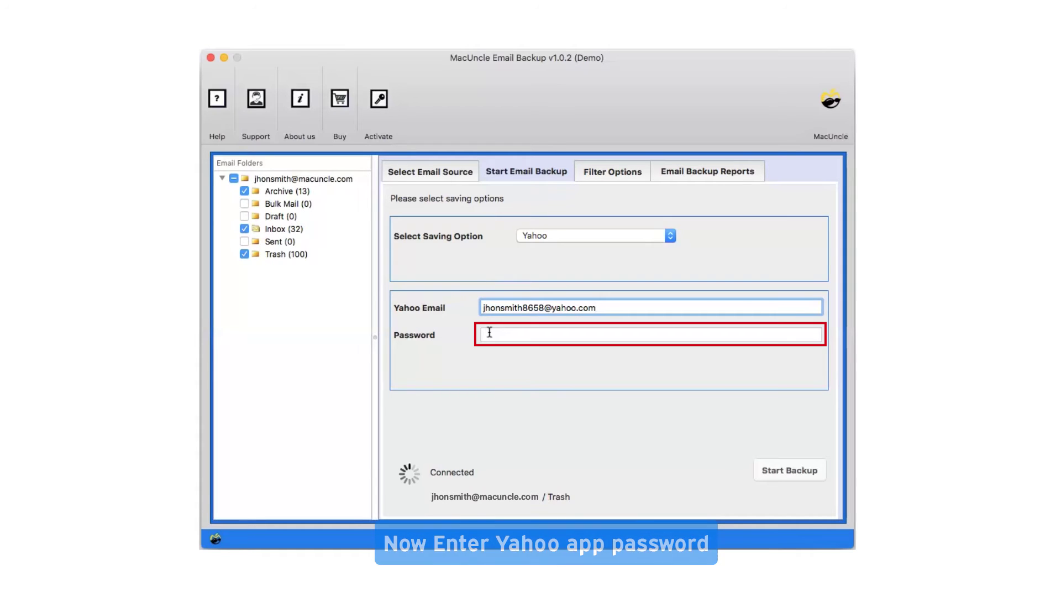
left_click(489, 333)
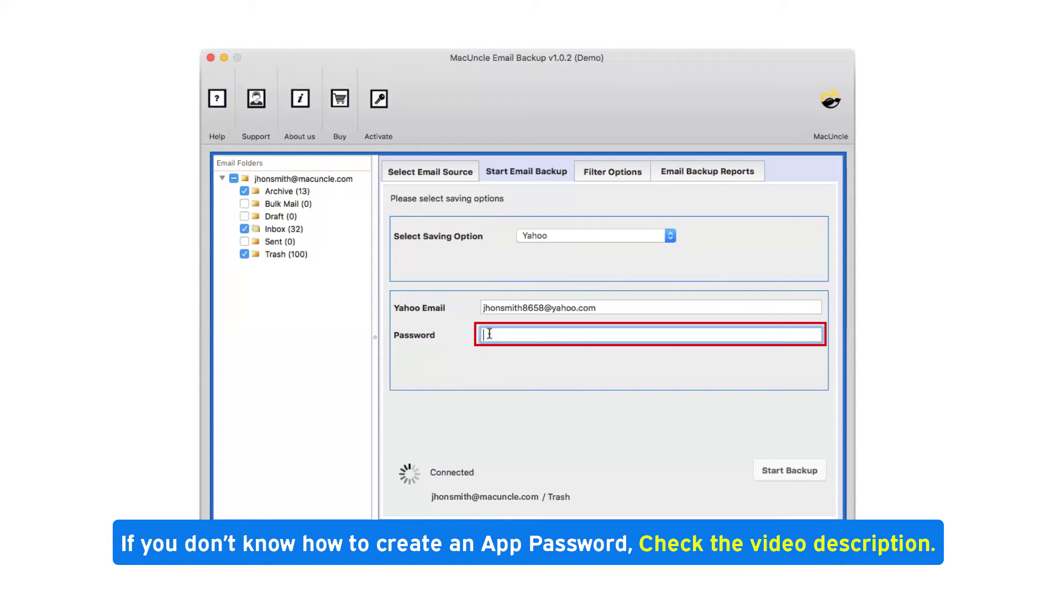
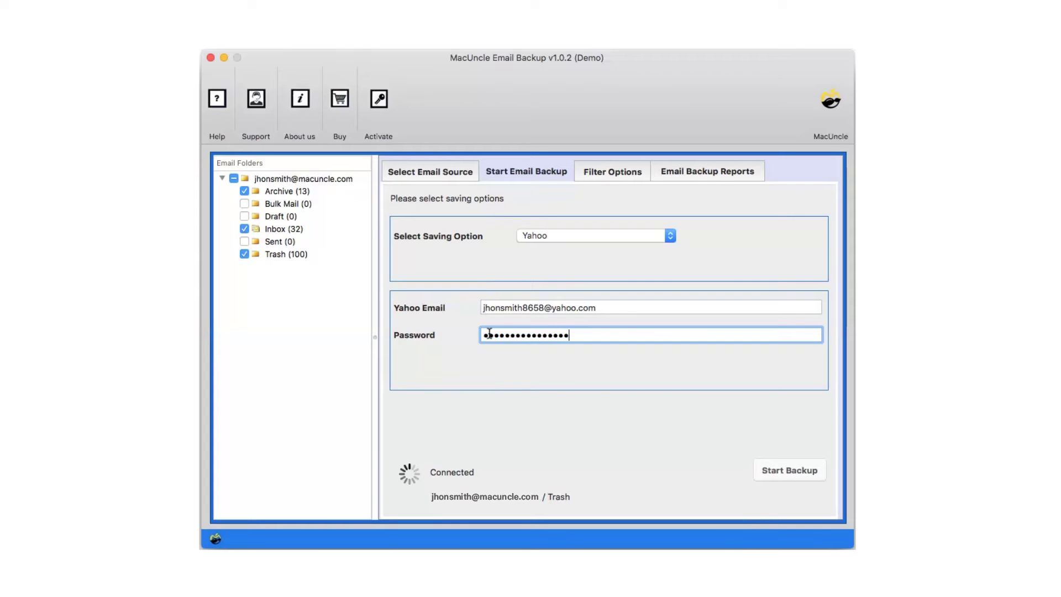
In Filter Options, enable then disable the date, sender and subject filtering.
left_click(610, 166)
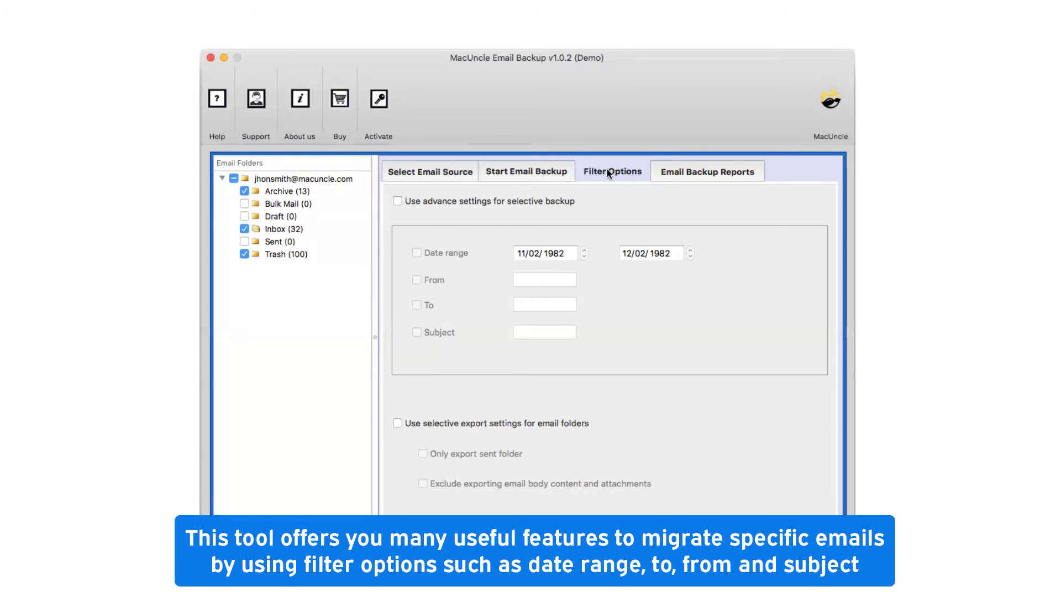
left_click(398, 201)
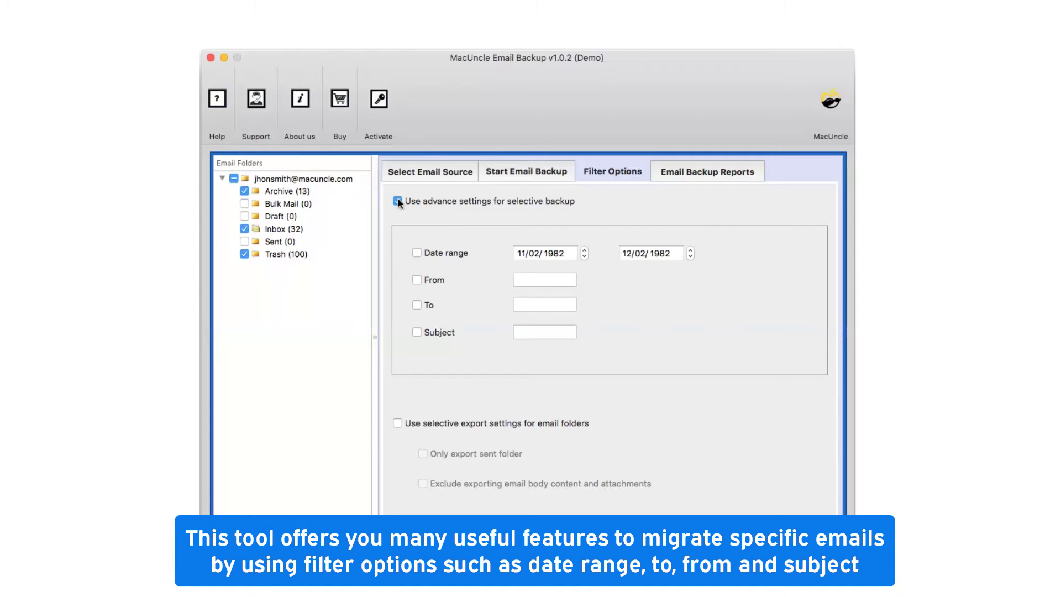
left_click(398, 201)
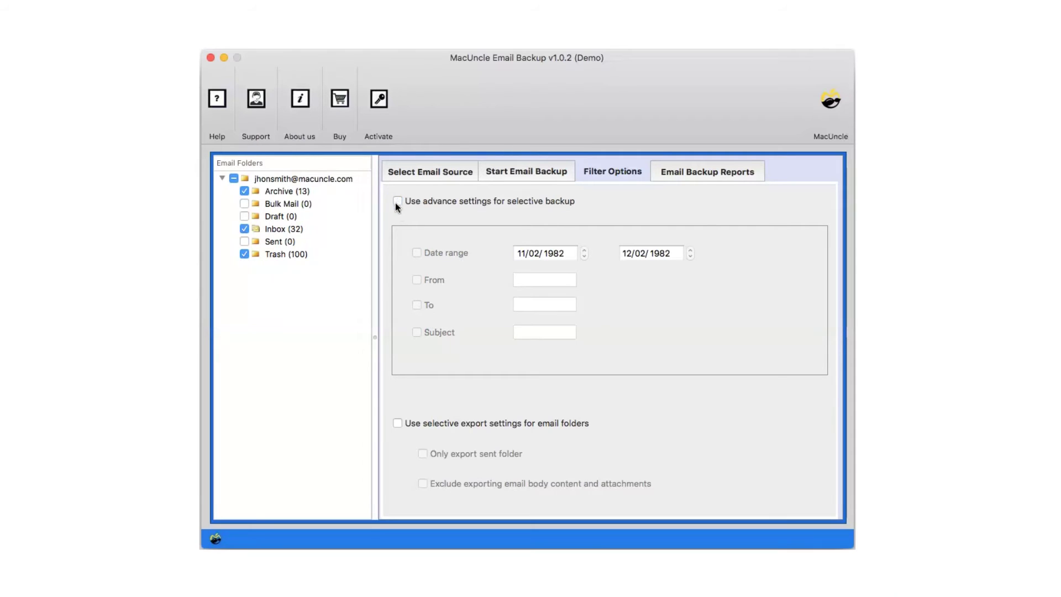
Try selective export (sent folder only, skip body and attachments), then clear all of it.
left_click(398, 422)
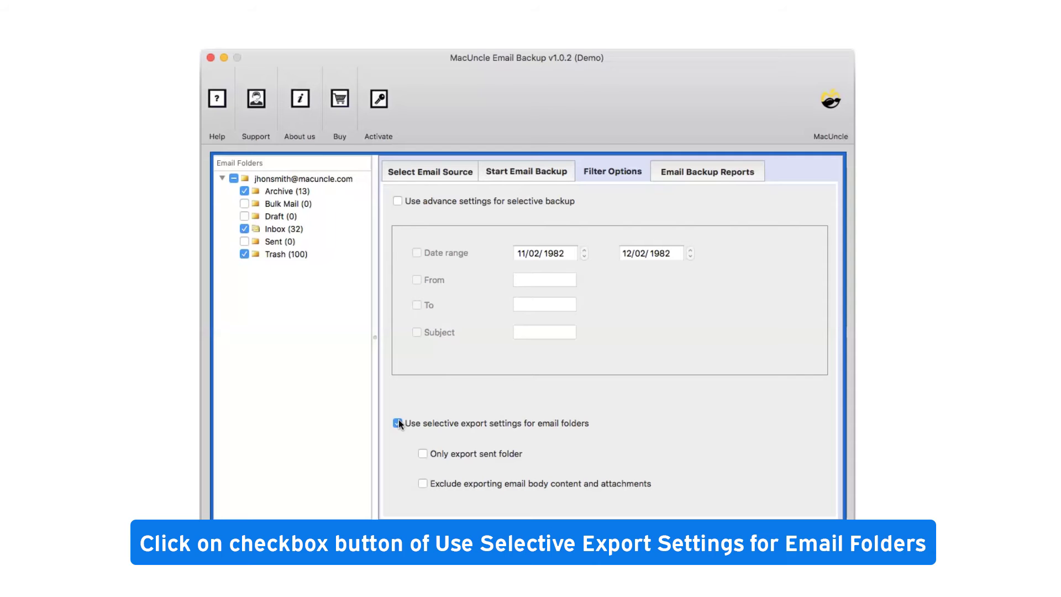
left_click(423, 453)
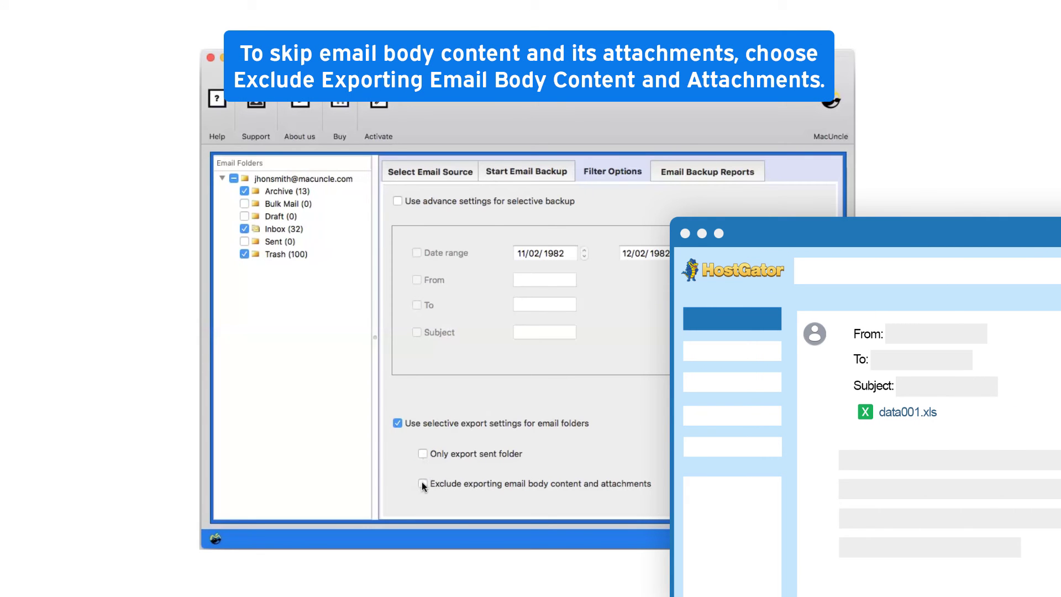
left_click(423, 483)
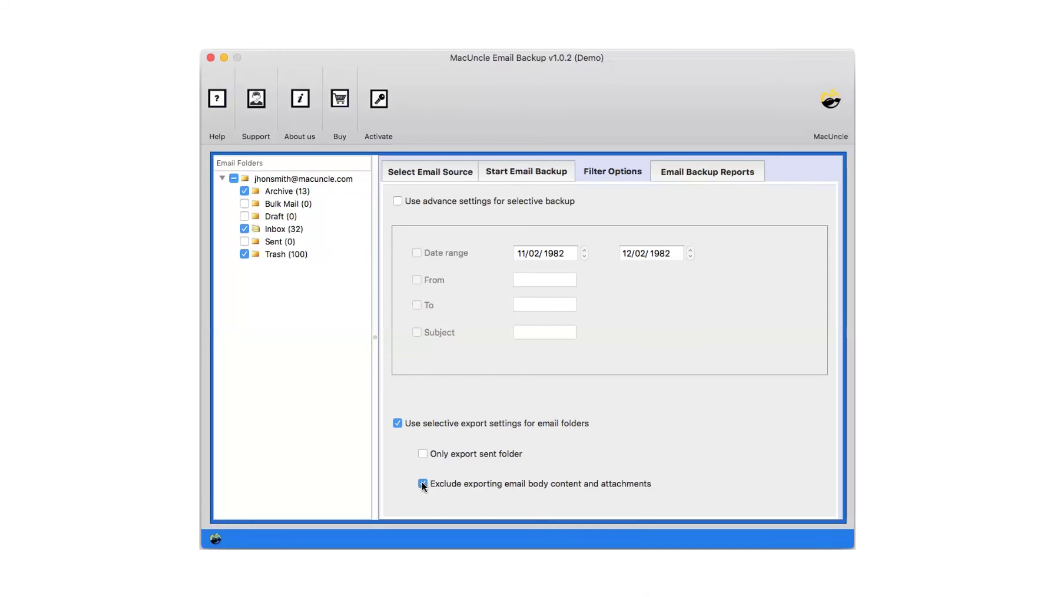
left_click(422, 483)
left_click(398, 424)
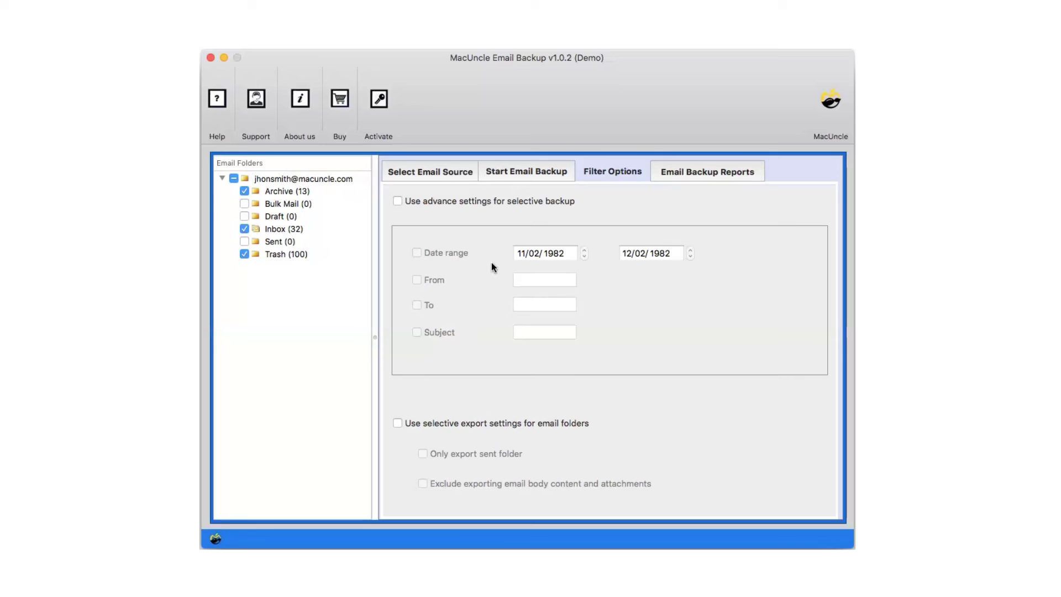
Run the backup of the three folders to Yahoo and dismiss the Conversion Complete message.
left_click(527, 174)
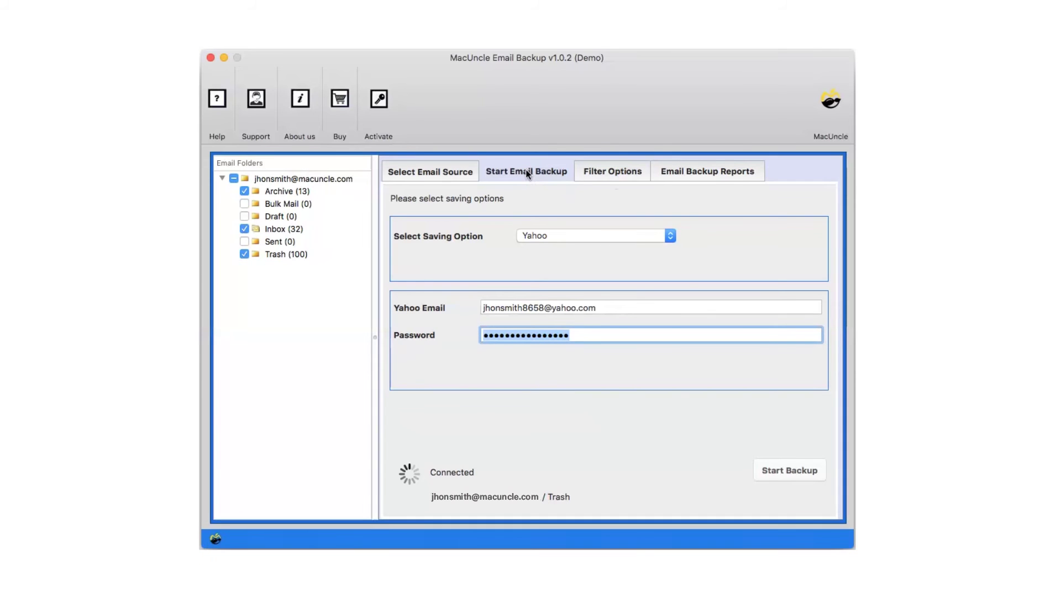
left_click(786, 465)
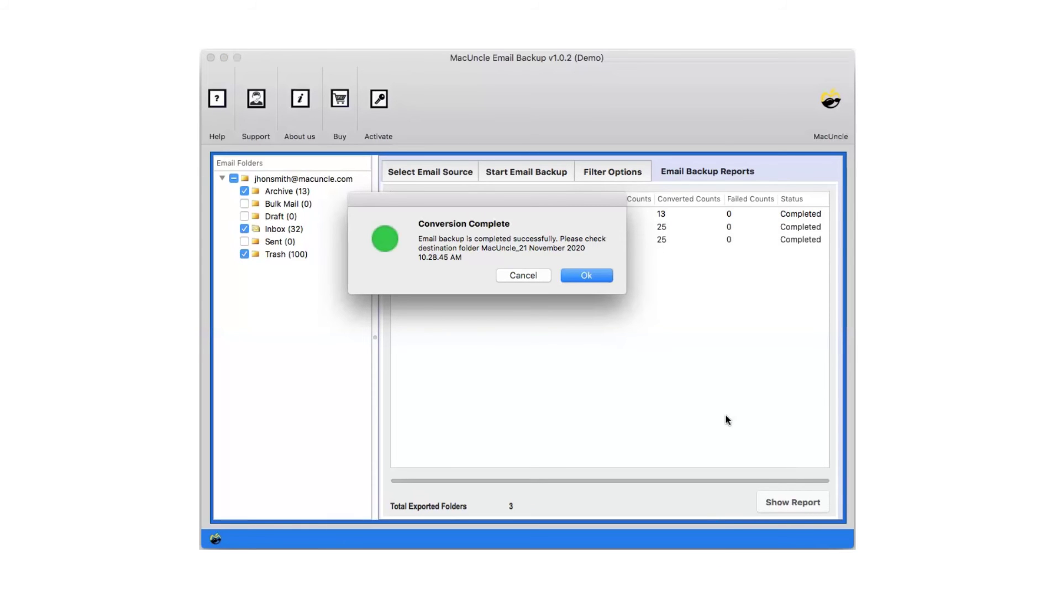
left_click(588, 274)
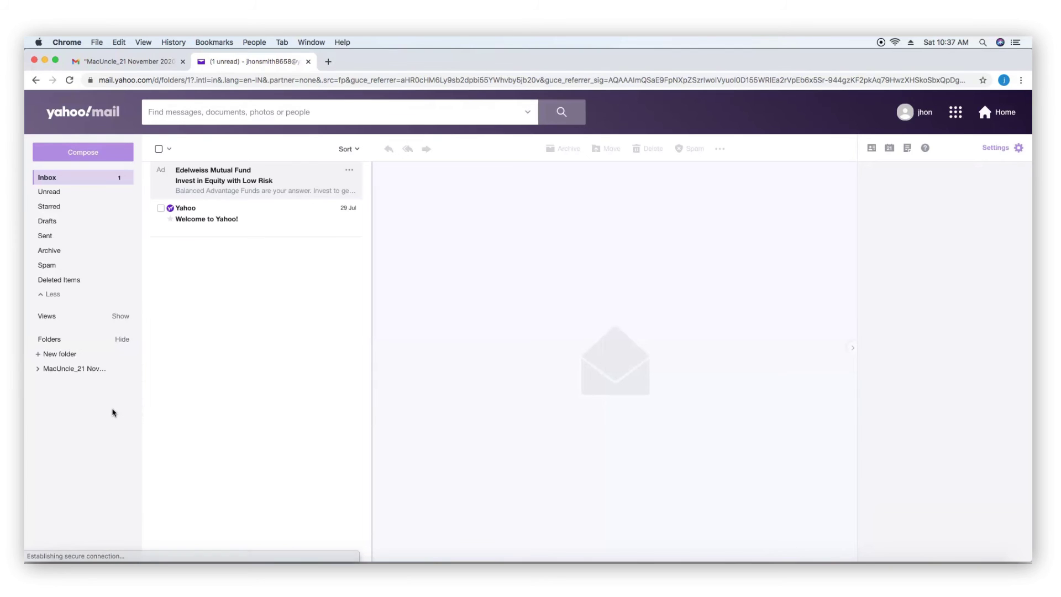
Expand MacUncle_21 November in the Yahoo Mail sidebar and open its Inbox subfolder.
left_click(37, 371)
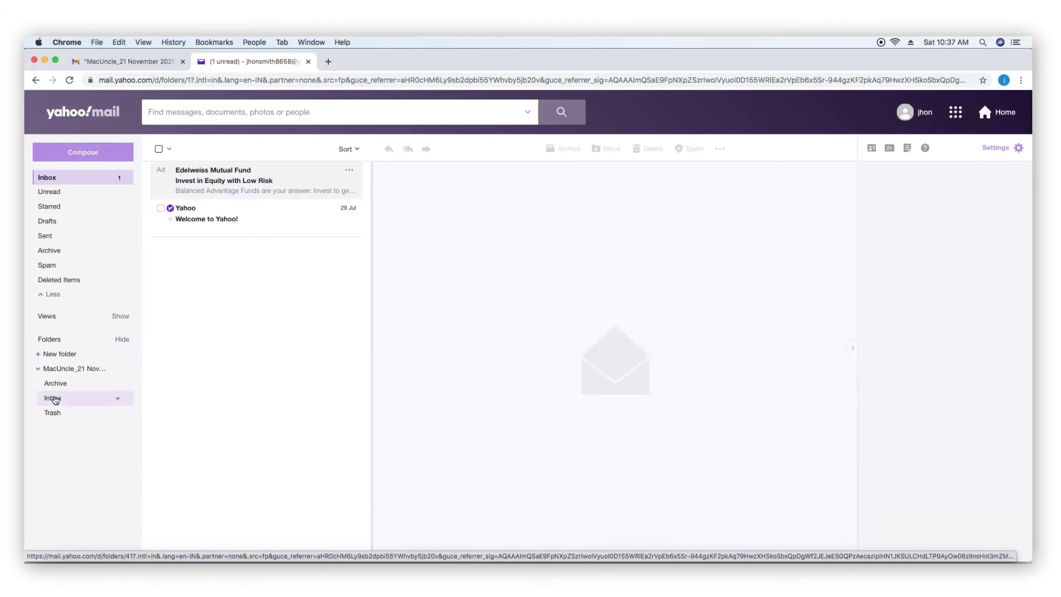
left_click(54, 399)
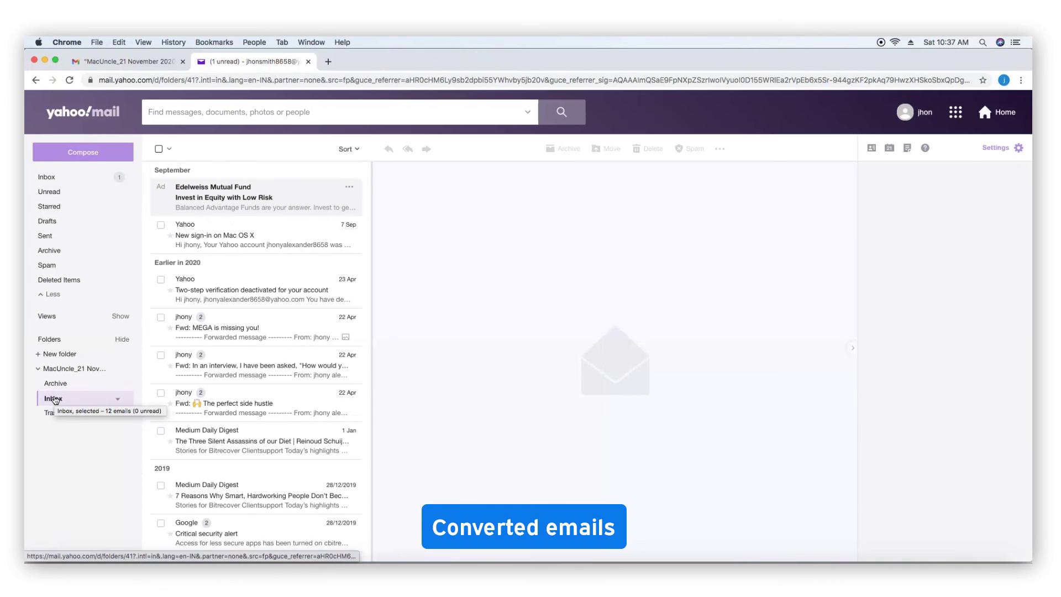